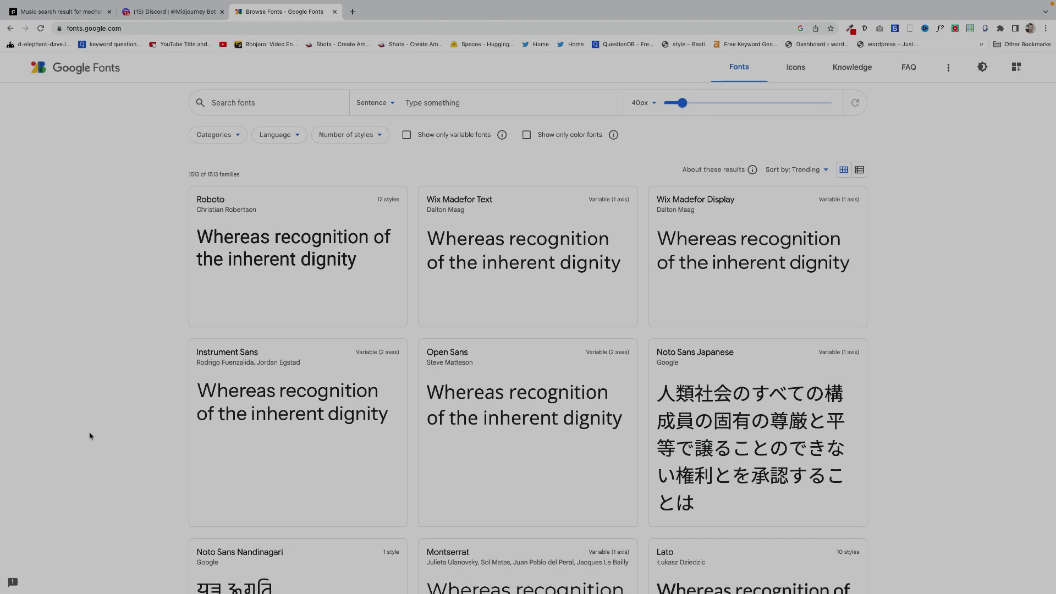
Step: Browse the Google Fonts list and view the Oswald font's specimen page
scroll(91, 436, "down", 5)
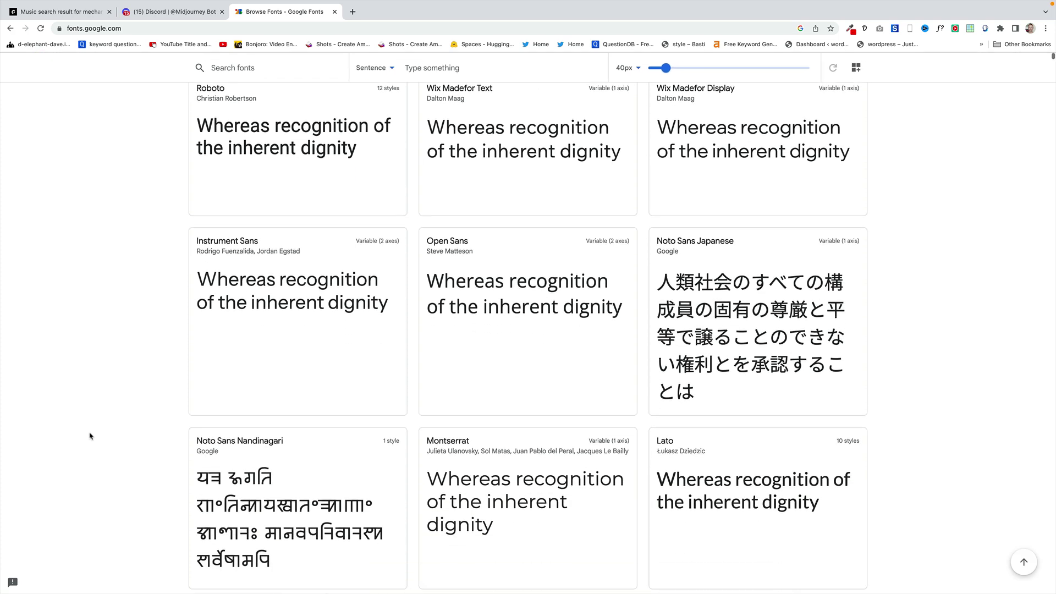
scroll(91, 436, "down", 7)
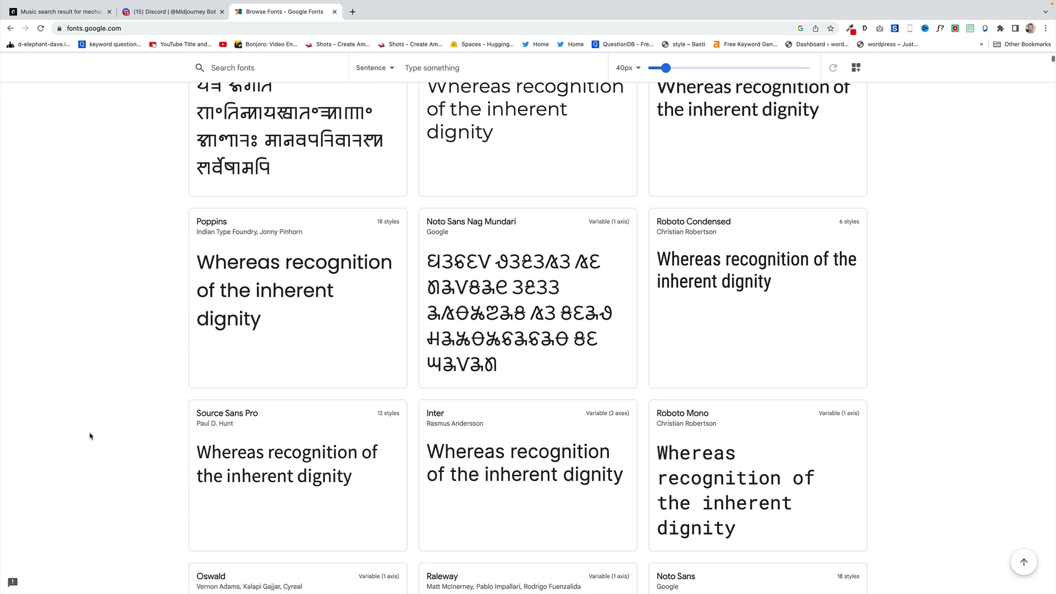
scroll(91, 436, "down", 4)
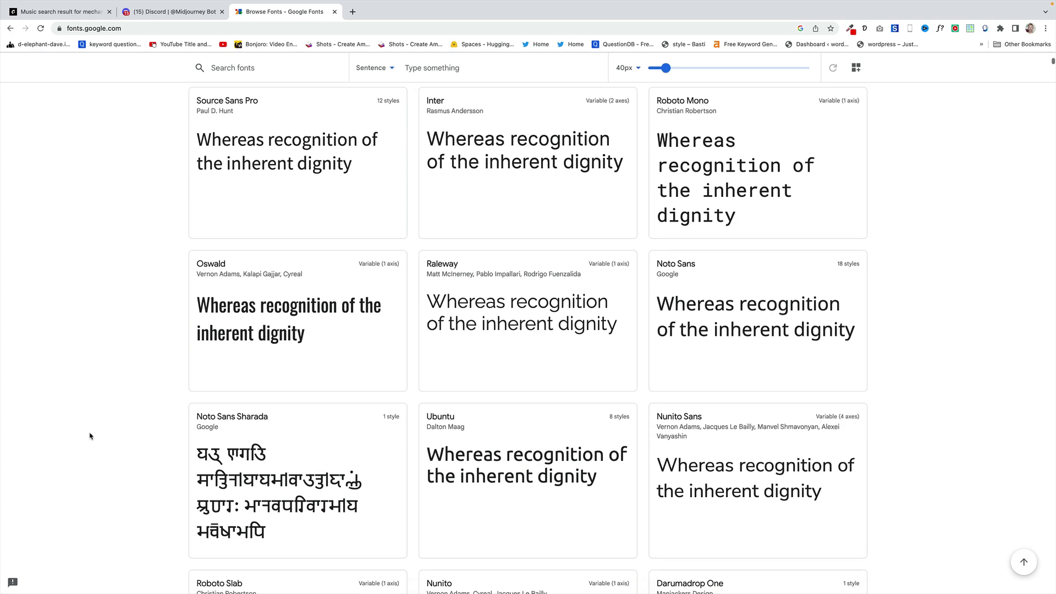
left_click(224, 230)
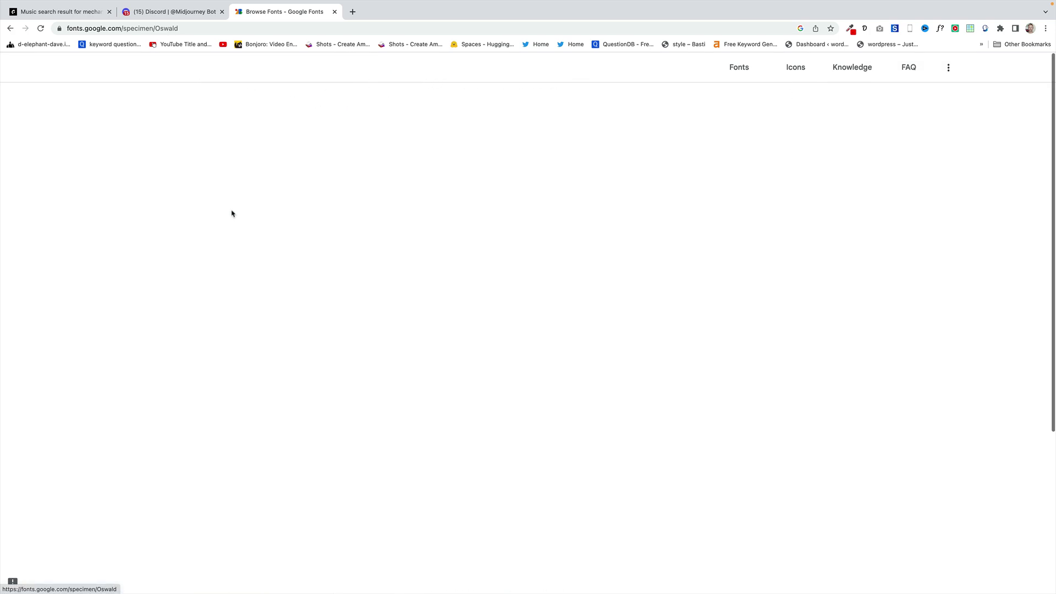
scroll(159, 321, "down", 10)
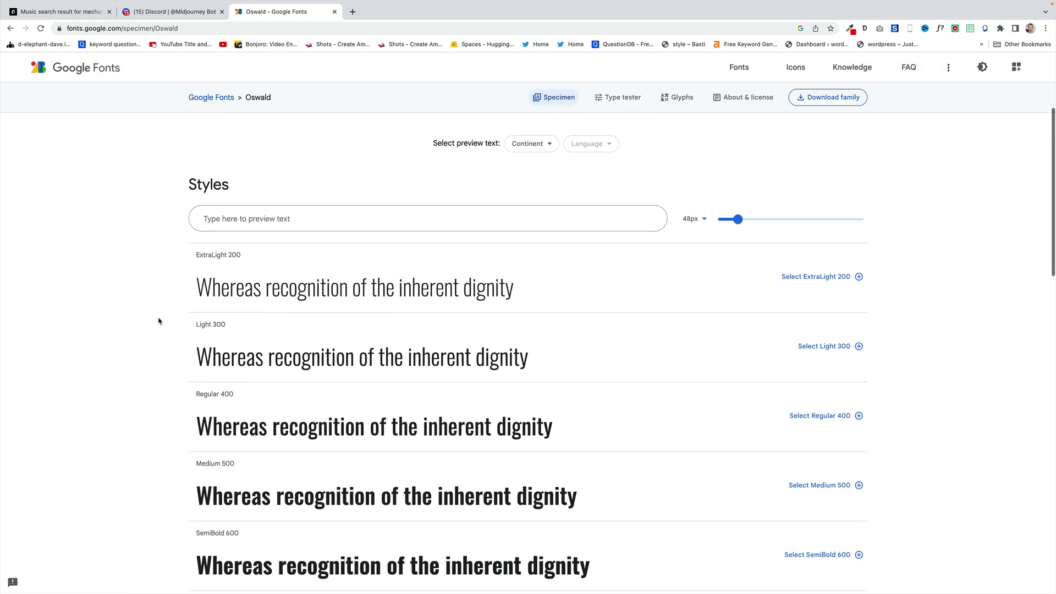
scroll(159, 321, "down", 5)
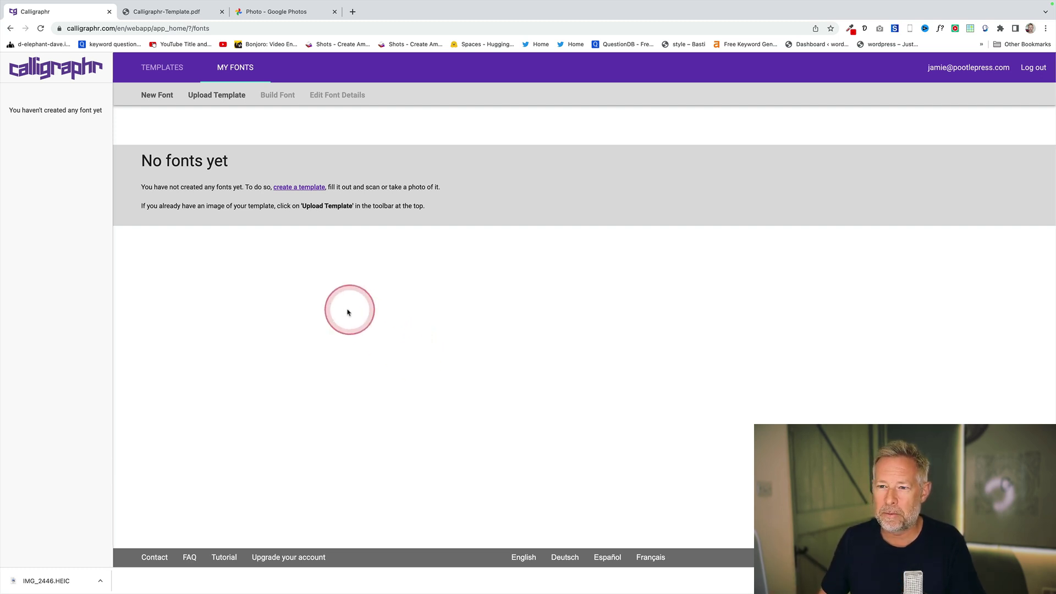
Step: Upload the scanned handwriting template image and add its 60 detected glyphs to MyFont
left_click(231, 102)
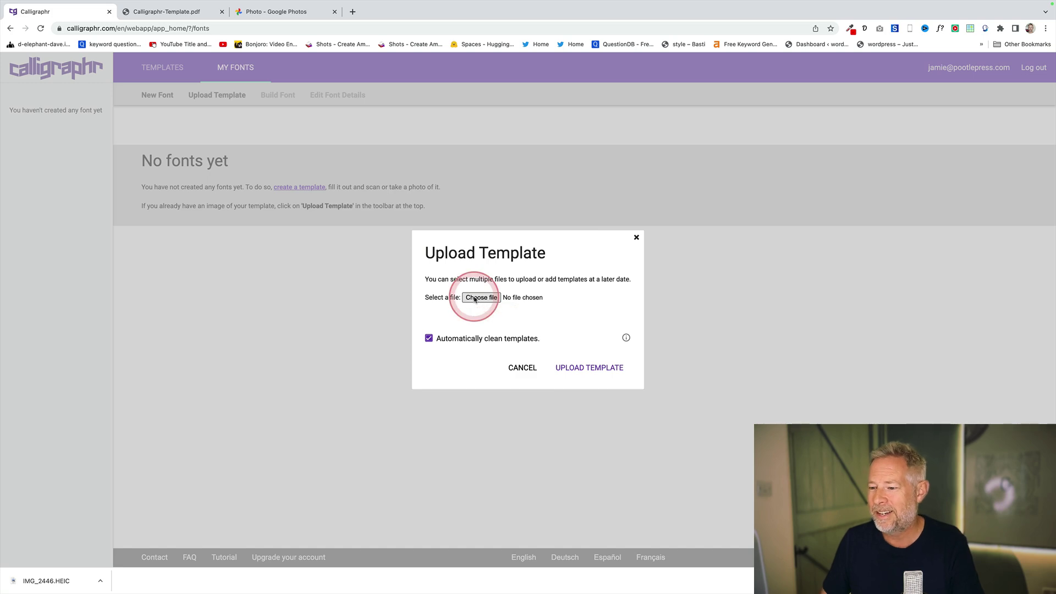
left_click(474, 300)
double_click(452, 125)
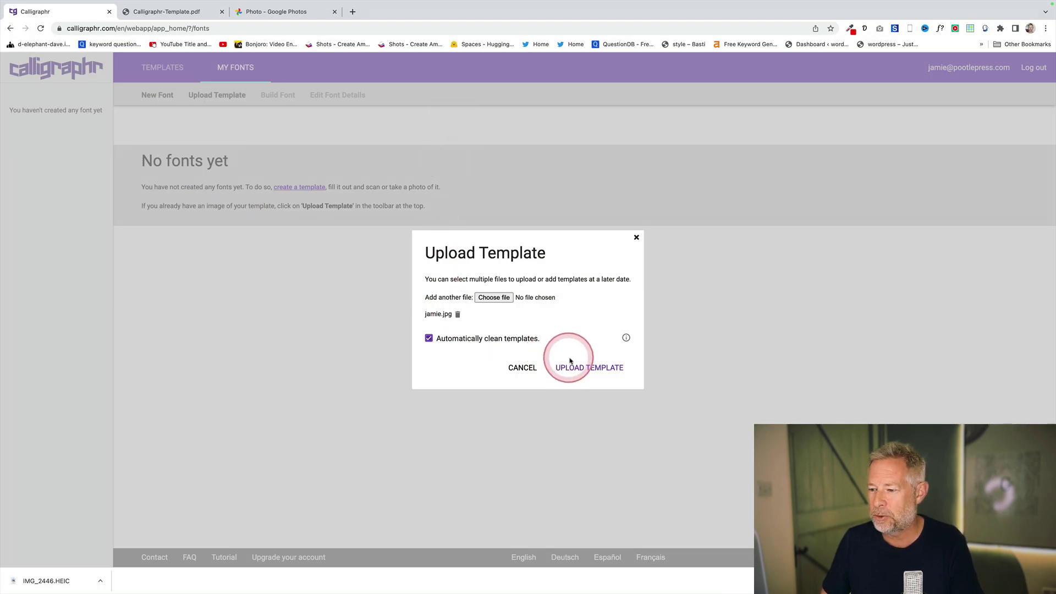
left_click(575, 372)
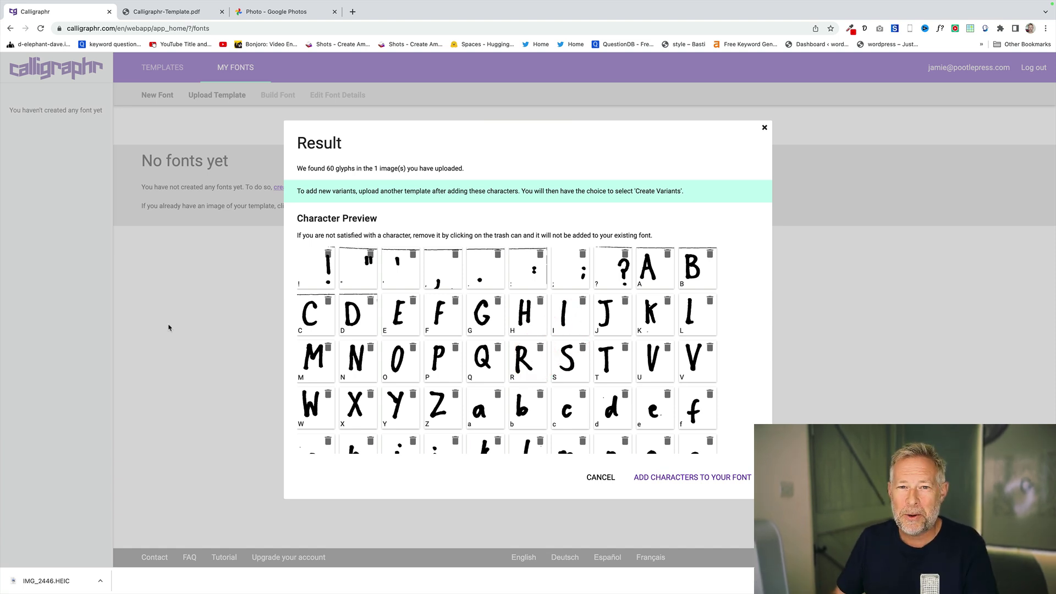
left_click(685, 479)
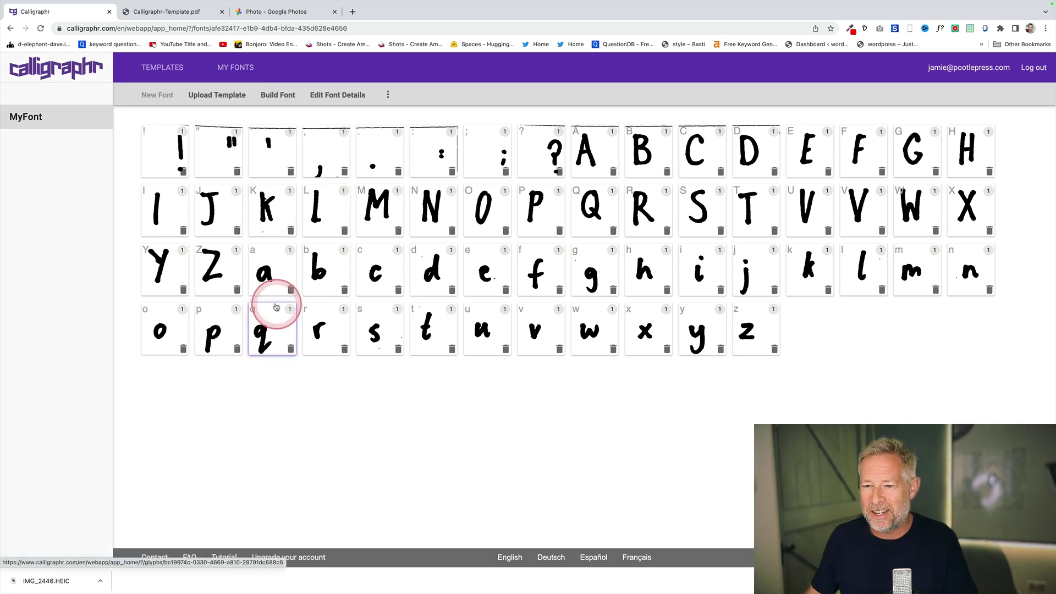
left_click(215, 218)
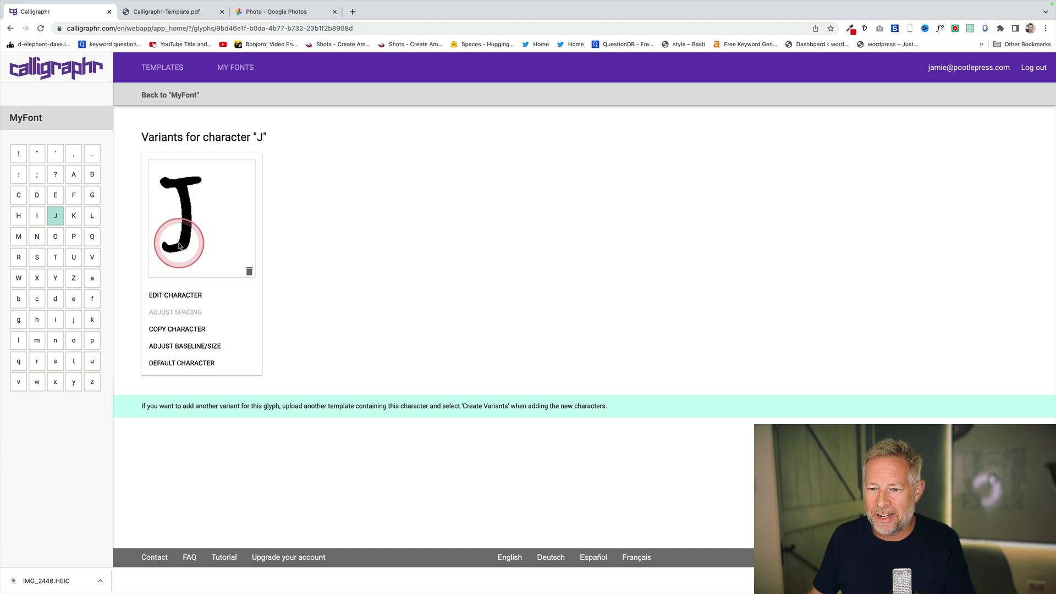
left_click(178, 295)
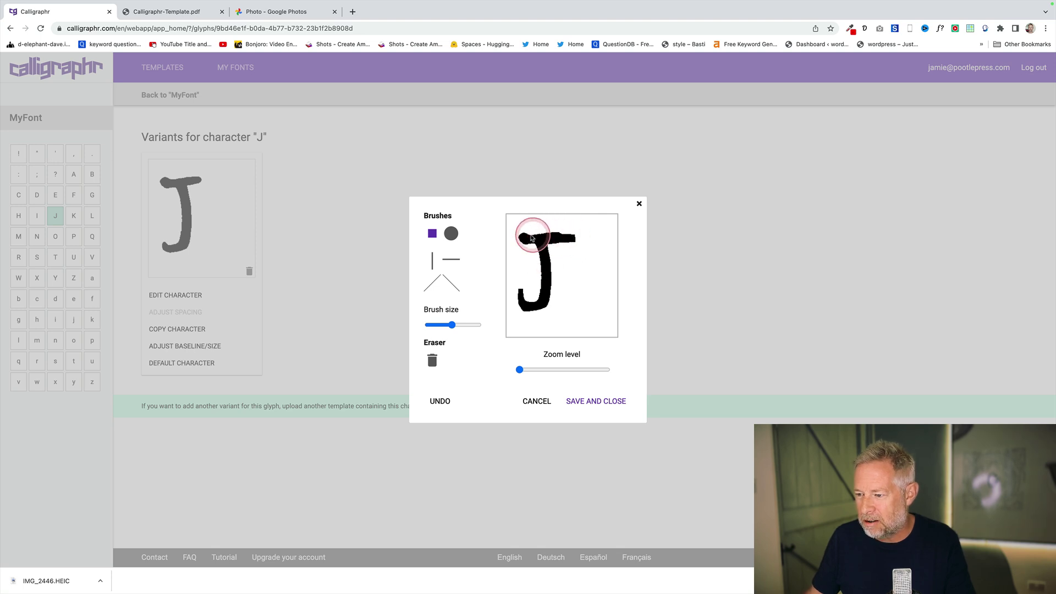
mouse_move(522, 237)
left_mouse_down()
mouse_move(566, 229)
mouse_move(545, 229)
mouse_move(553, 236)
left_mouse_up()
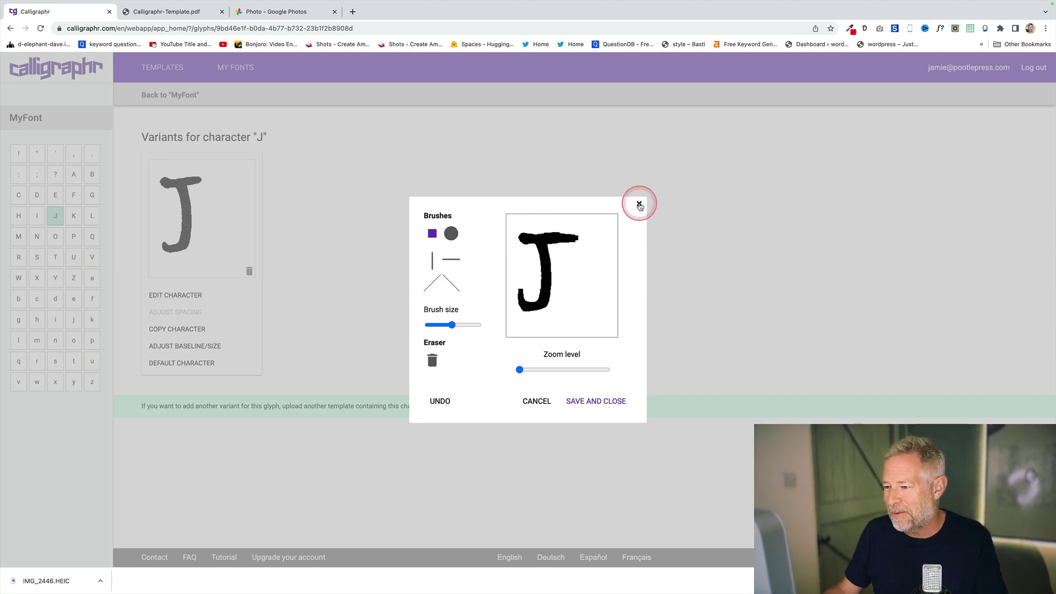
left_click(640, 206)
left_click(170, 95)
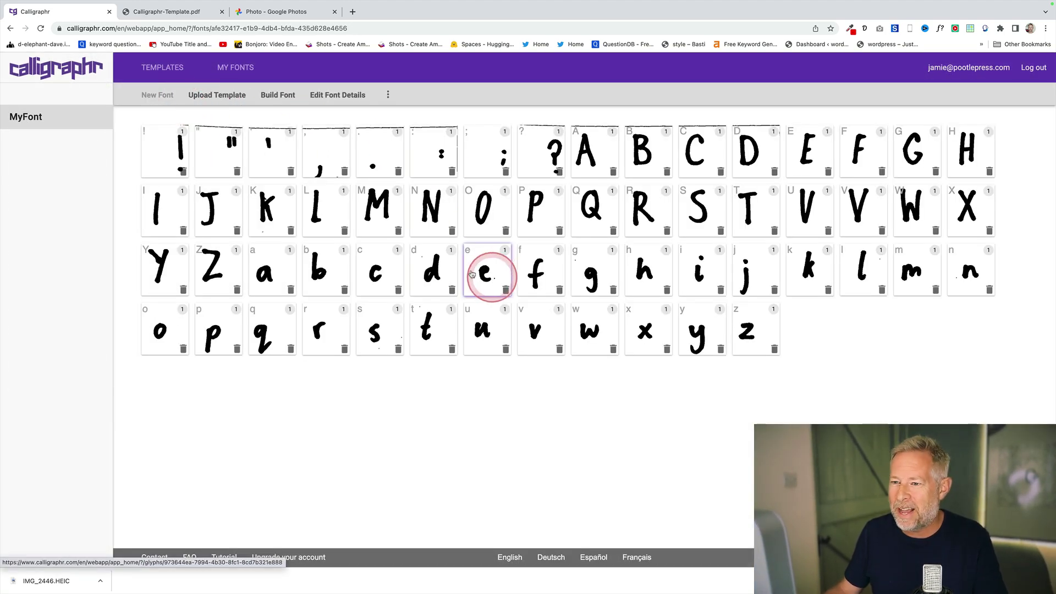
Step: Rename the font in its details, then build it into Regular TTF and OTF files
left_click(333, 96)
left_click(465, 241)
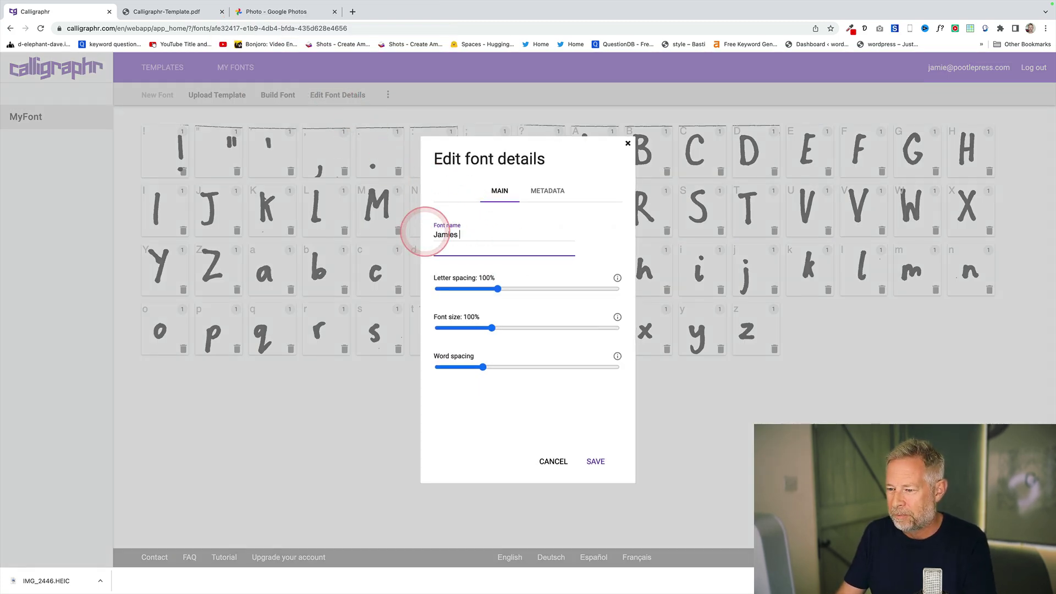
left_click(595, 461)
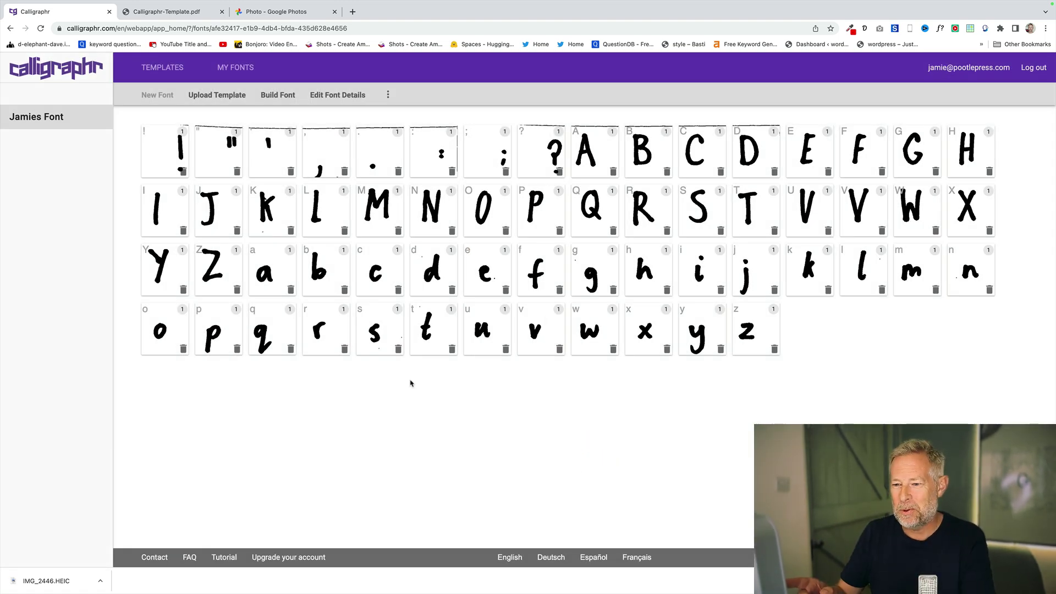
left_click(284, 105)
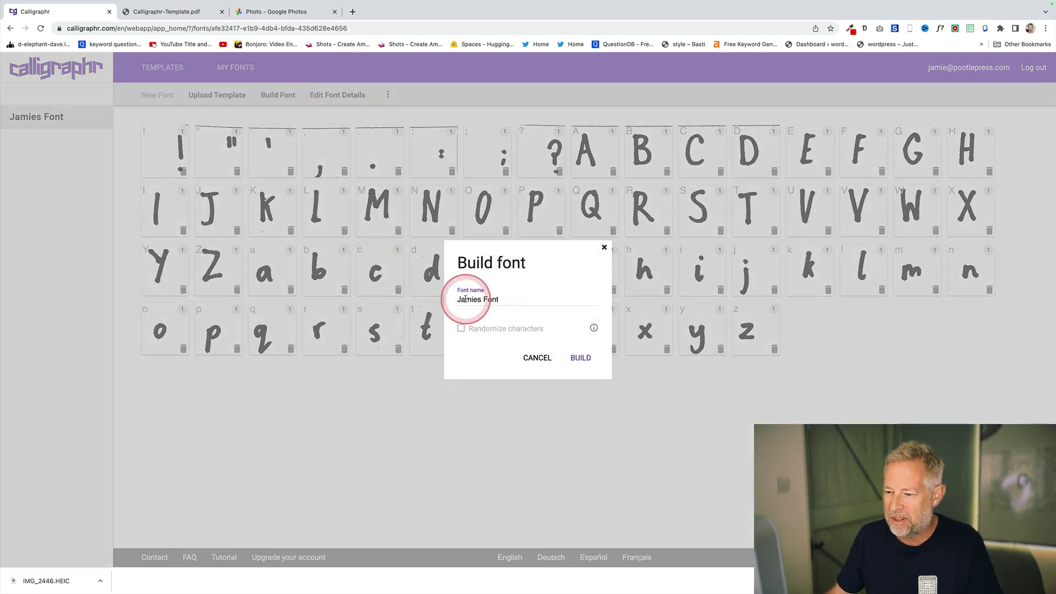
left_click(575, 358)
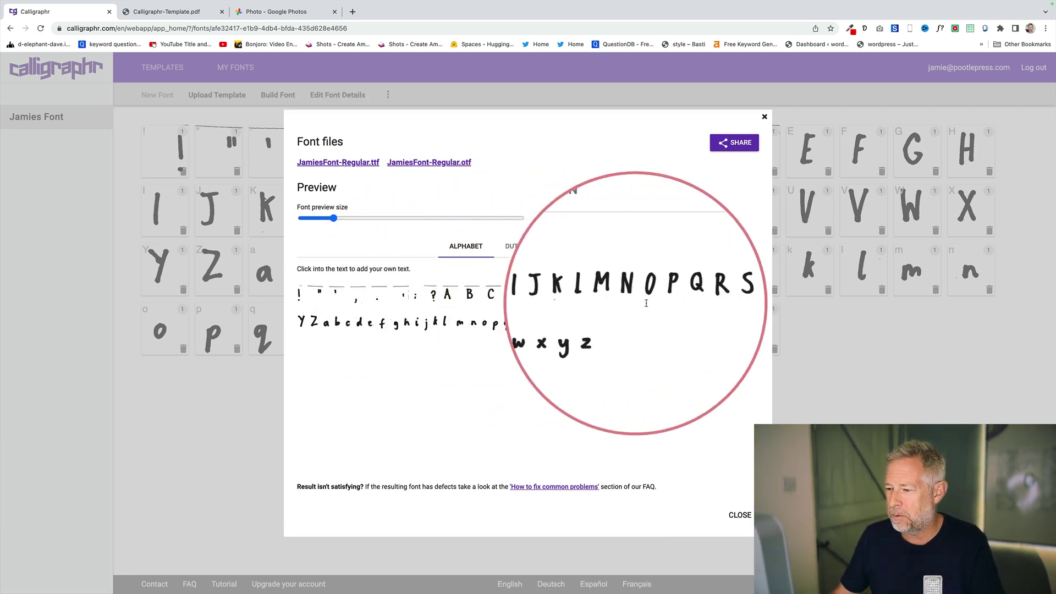
Step: Preview the font with the Dutch and size-comparison samples, then download the Regular TTF
left_click(516, 246)
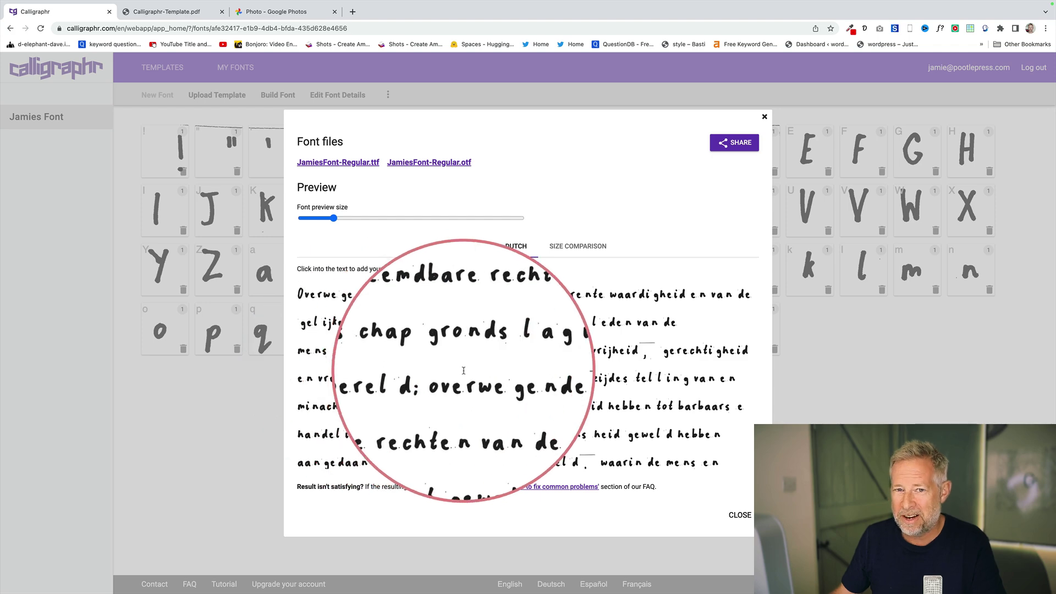
left_click(578, 246)
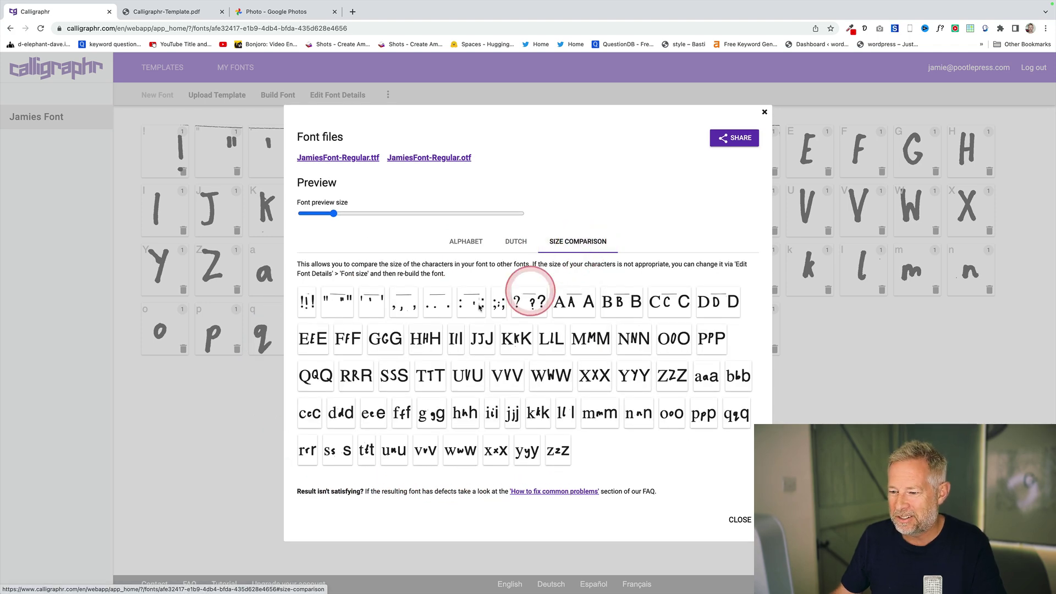
left_click(448, 395)
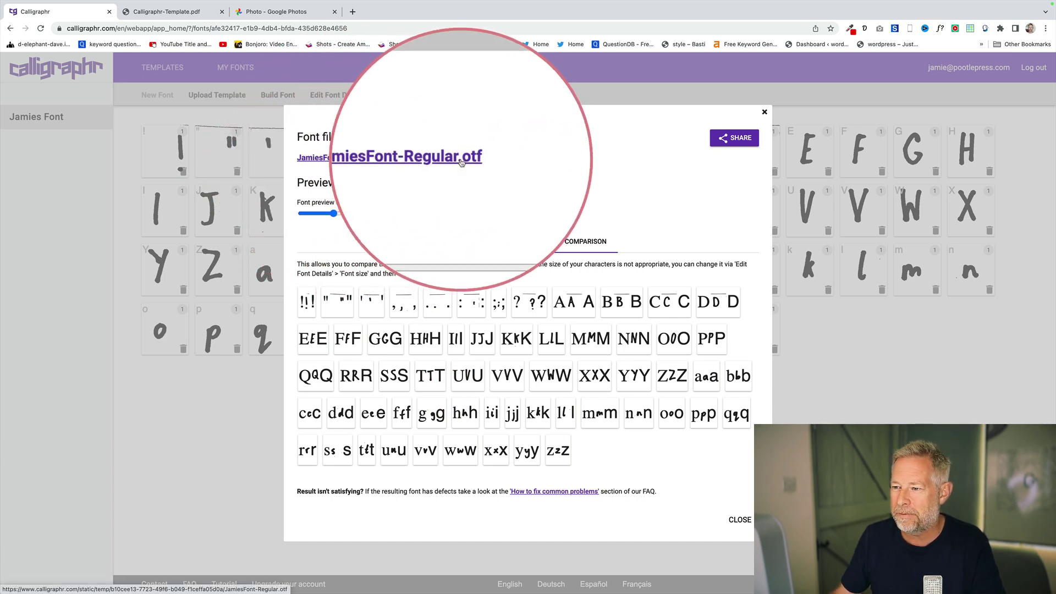
left_click(334, 158)
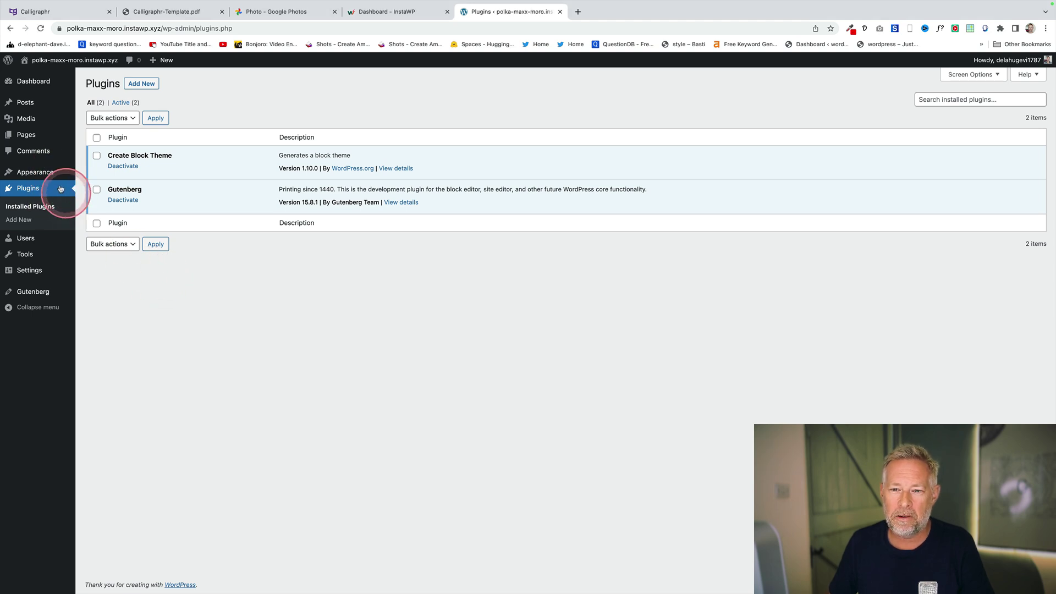
Step: Upload JamiesFont-Regular.ttf to the active theme as a local font through the theme fonts manager
mouse_move(39, 172)
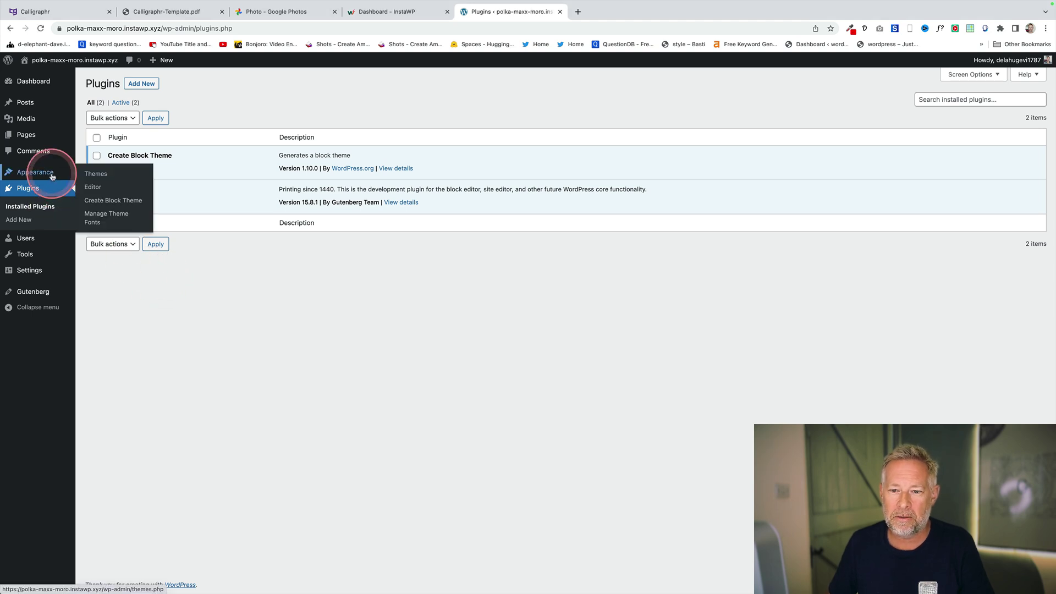
left_click(92, 214)
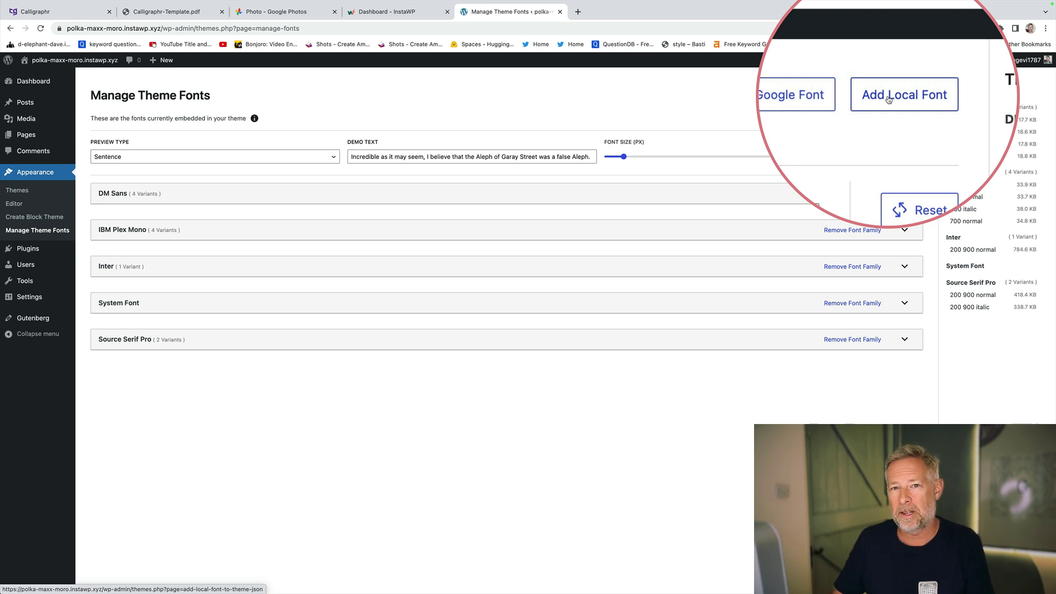
left_click(889, 100)
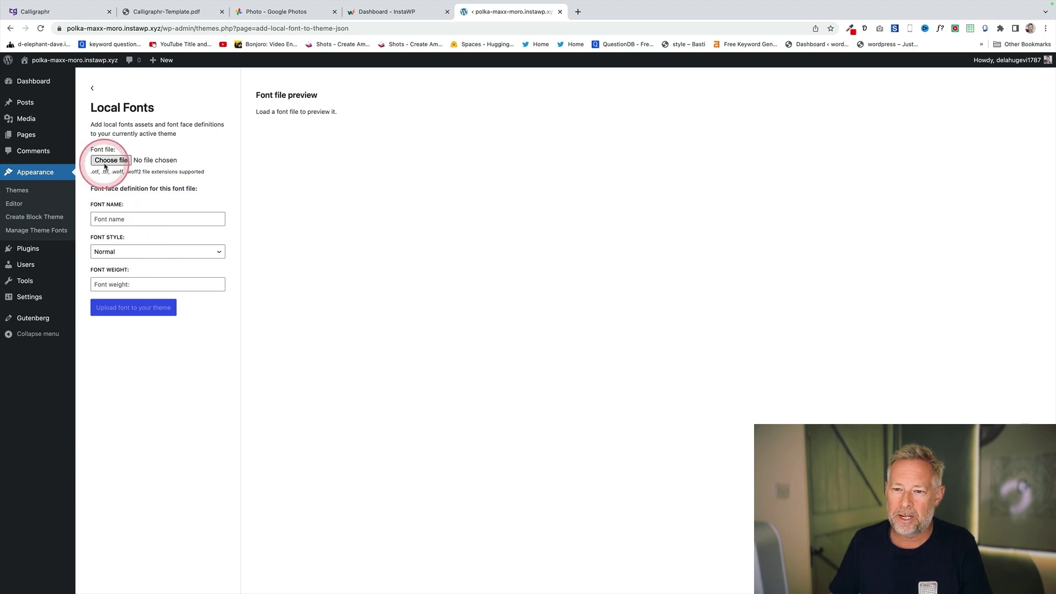
left_click(105, 160)
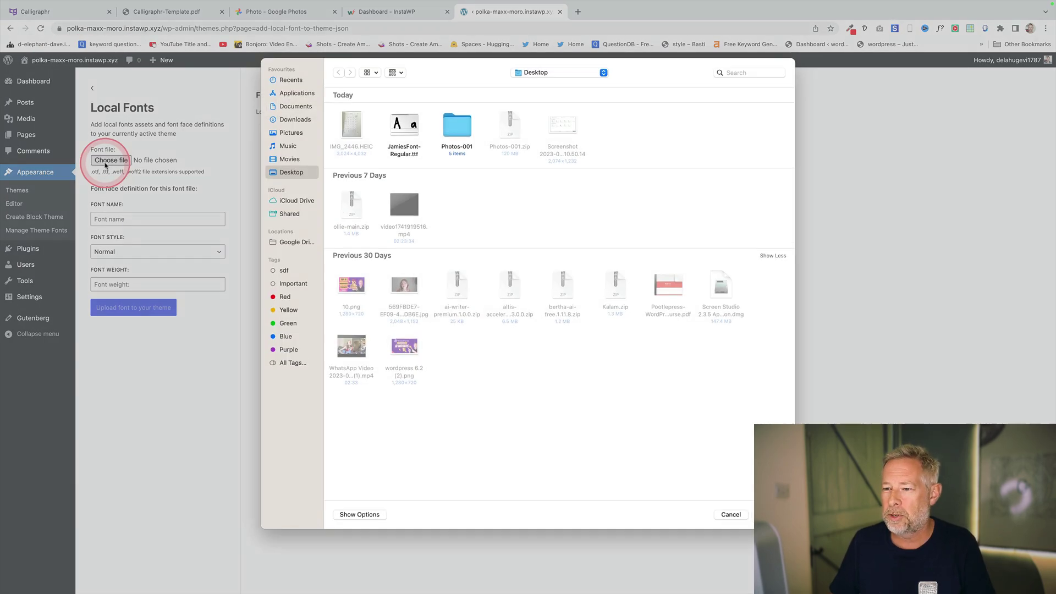
left_click(394, 133)
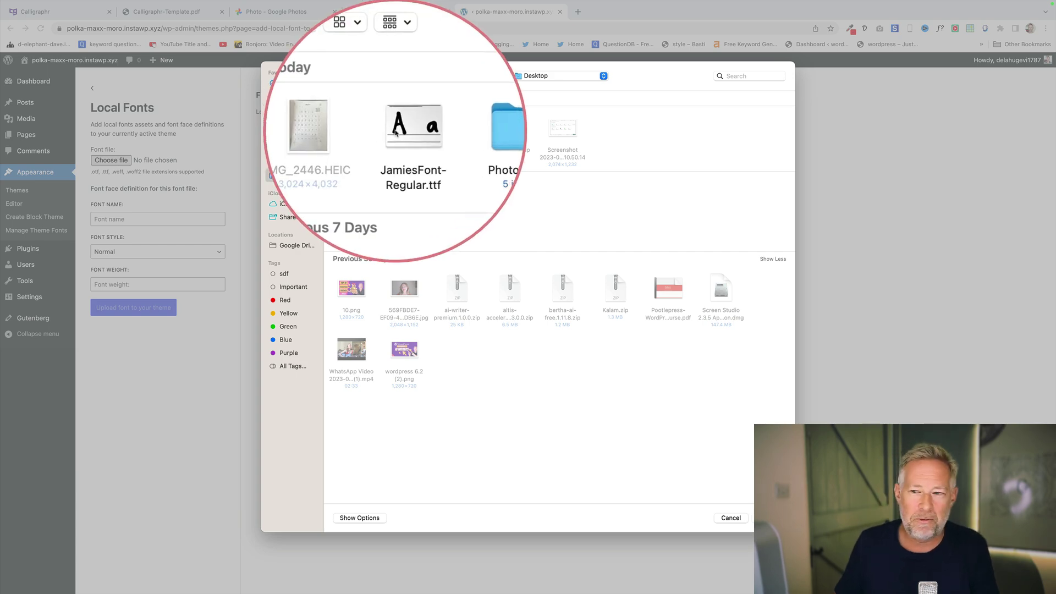
double_click(396, 132)
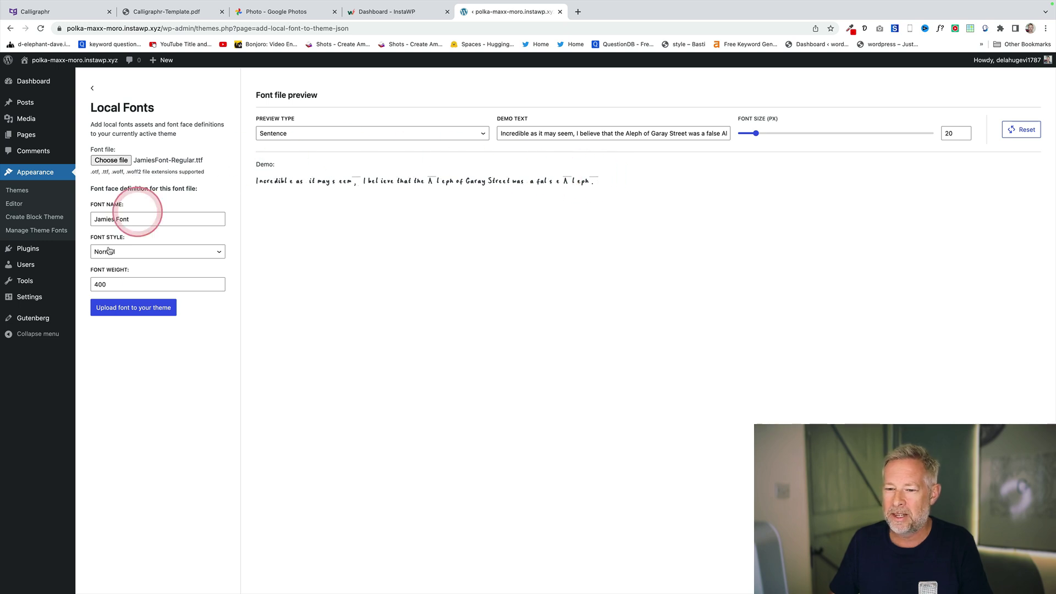
left_click(119, 308)
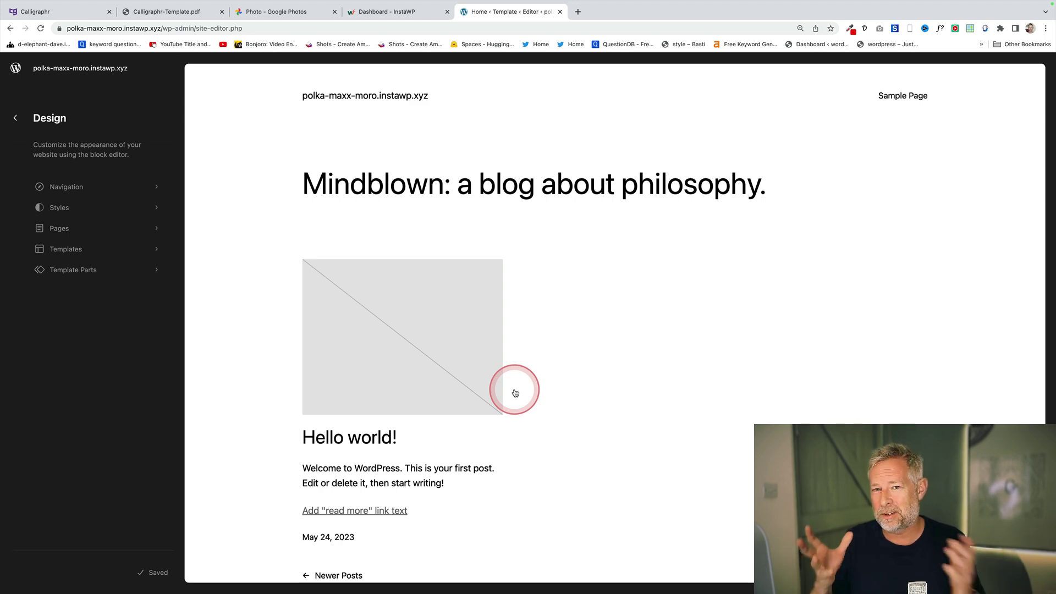
Step: Open the site editor's Styles panel and preview the Style Book
left_click(515, 393)
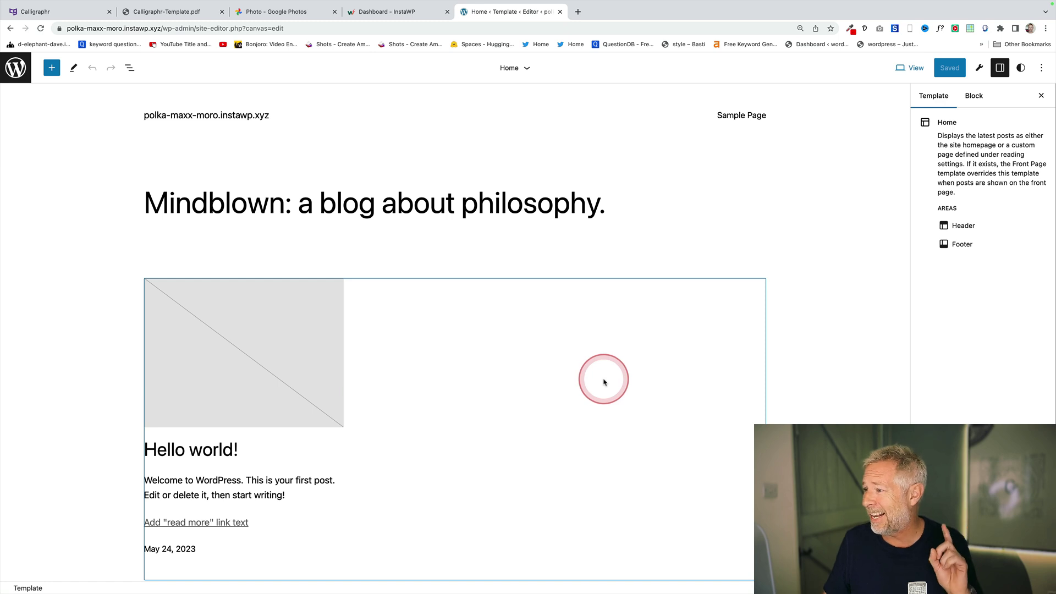
left_click(1020, 69)
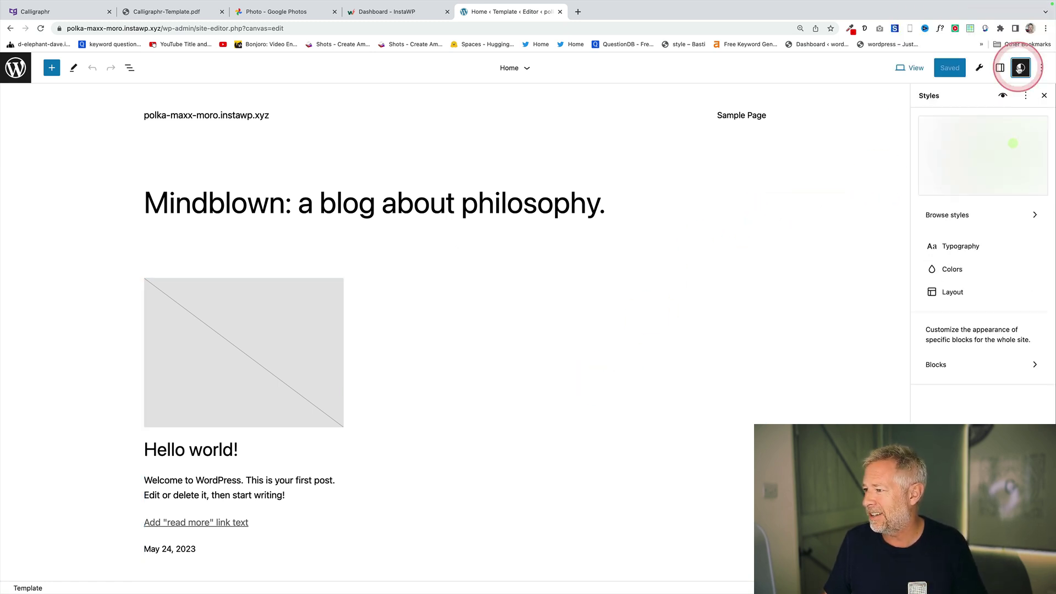
left_click(1004, 97)
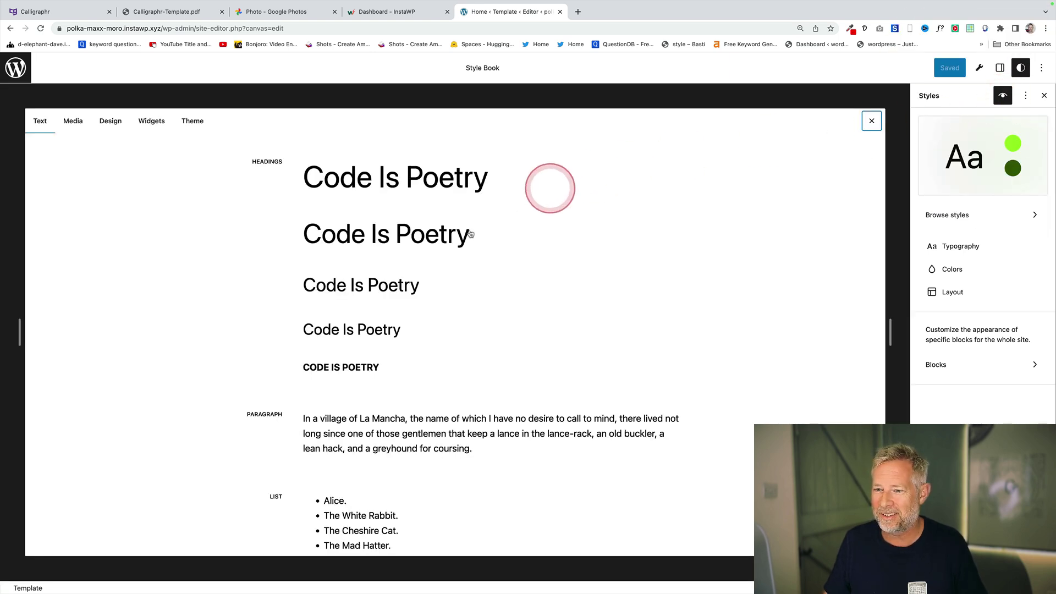
Step: Set the Typography > Text font to Jamies Font and review the handwritten Style Book
left_click(963, 246)
left_click(979, 195)
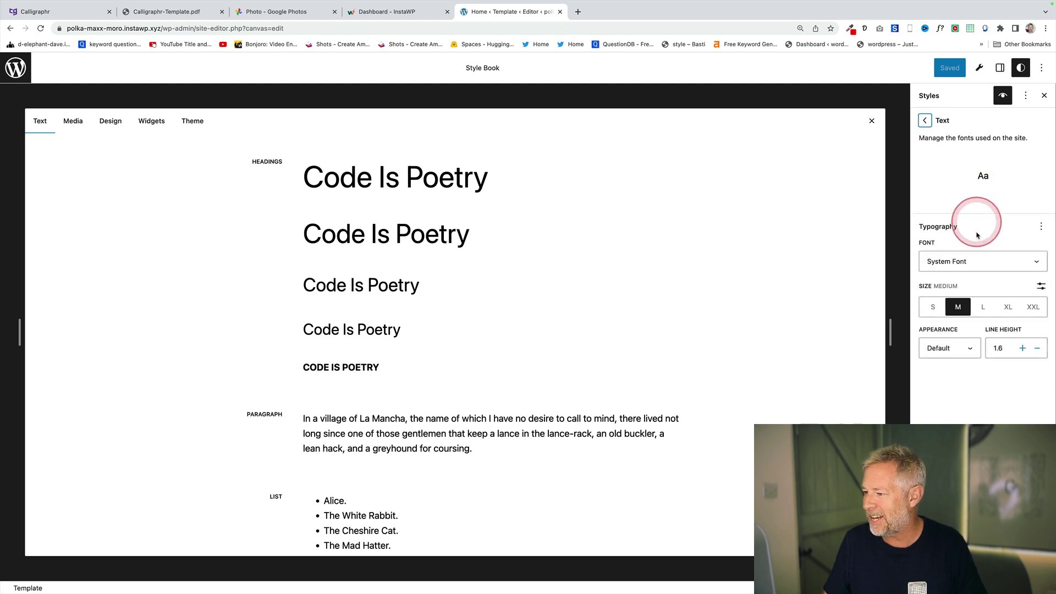
left_click(978, 263)
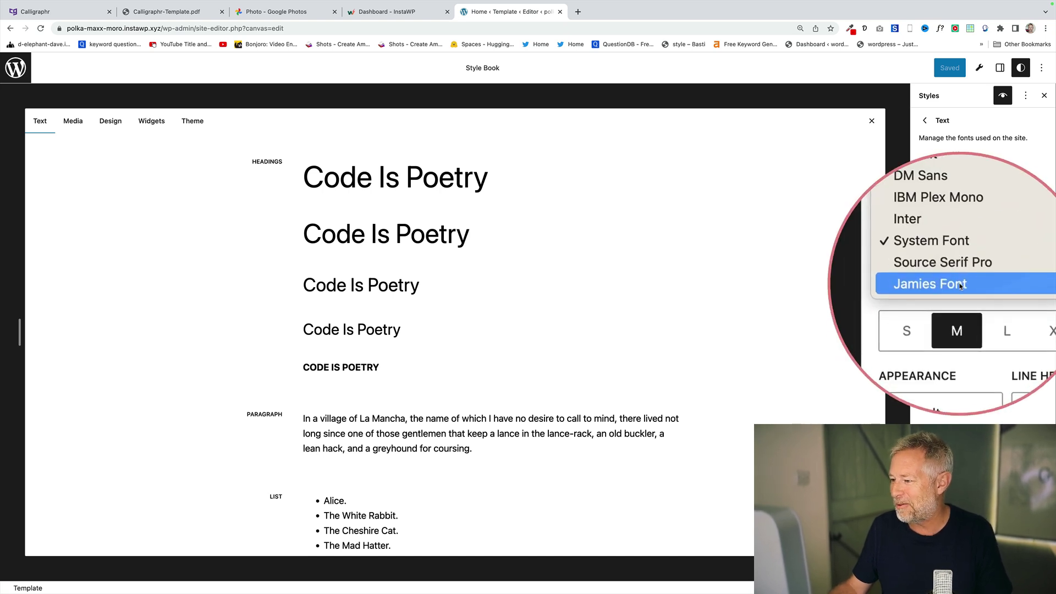
left_click(961, 285)
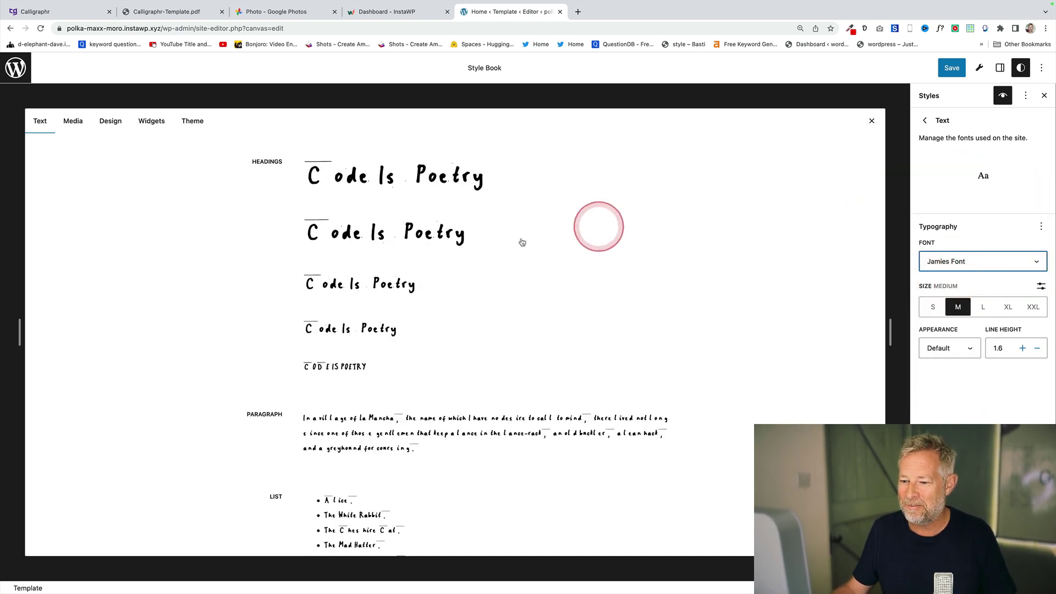
scroll(493, 325, "down", 3)
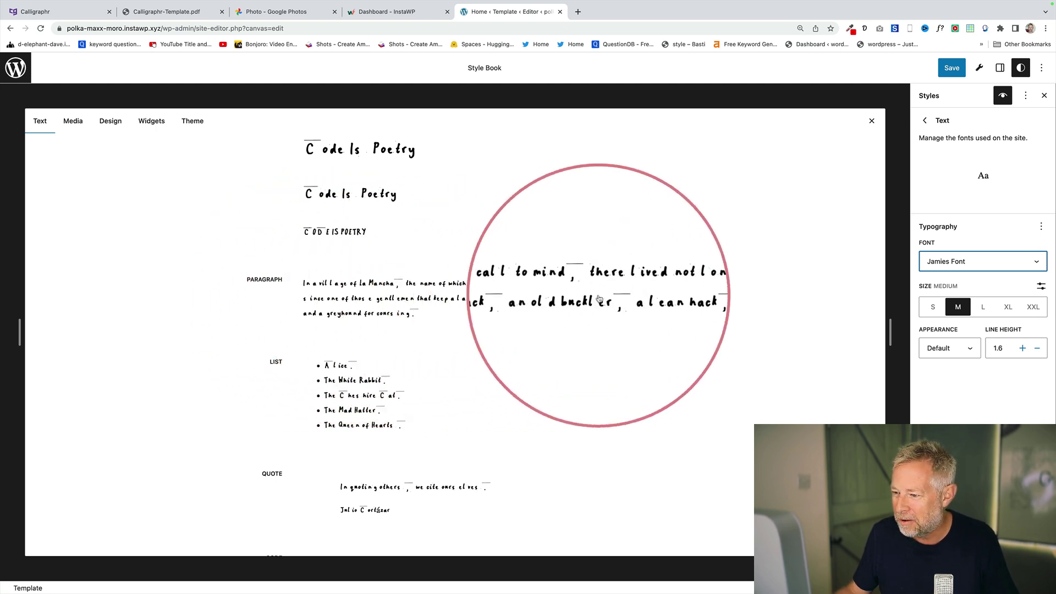
scroll(591, 301, "up", 3)
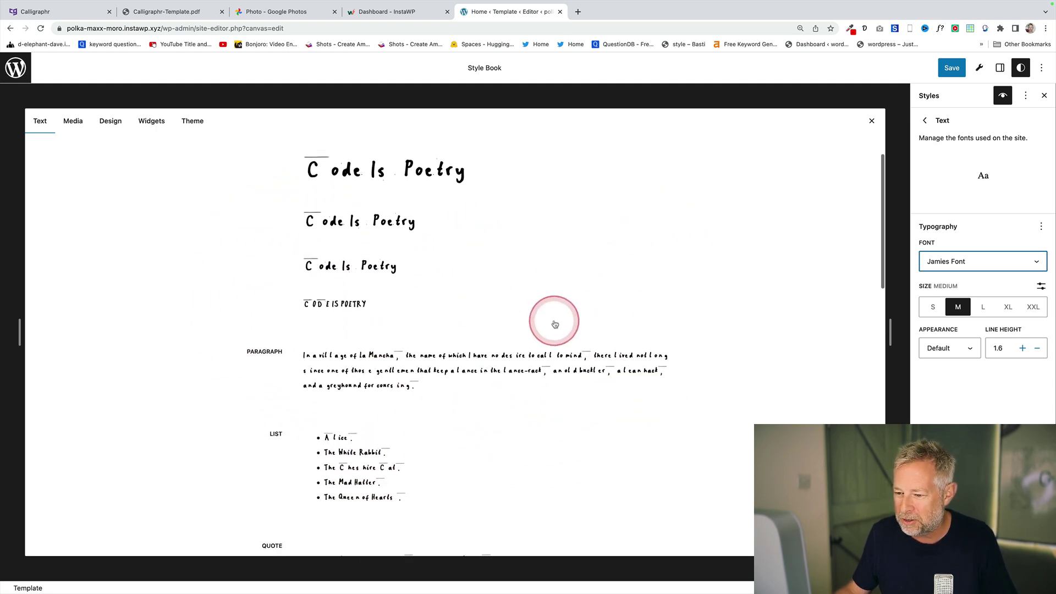
scroll(553, 322, "down", 3)
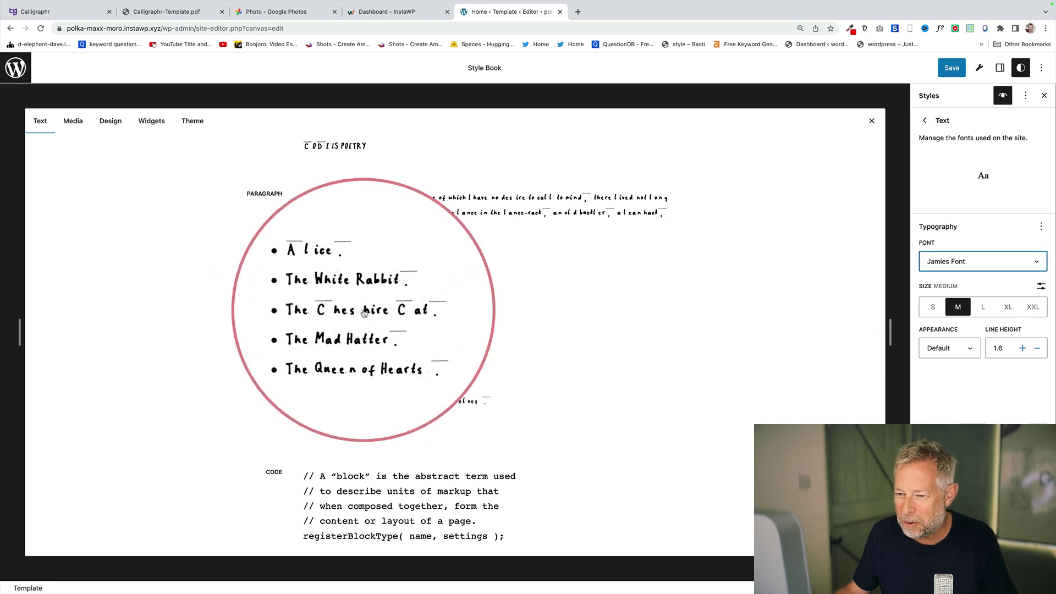
Step: Add a custom font 'jamie font' with JamiesFont-Regular.ttf from the media library as its .ttf file
scroll(547, 302, "up", 5)
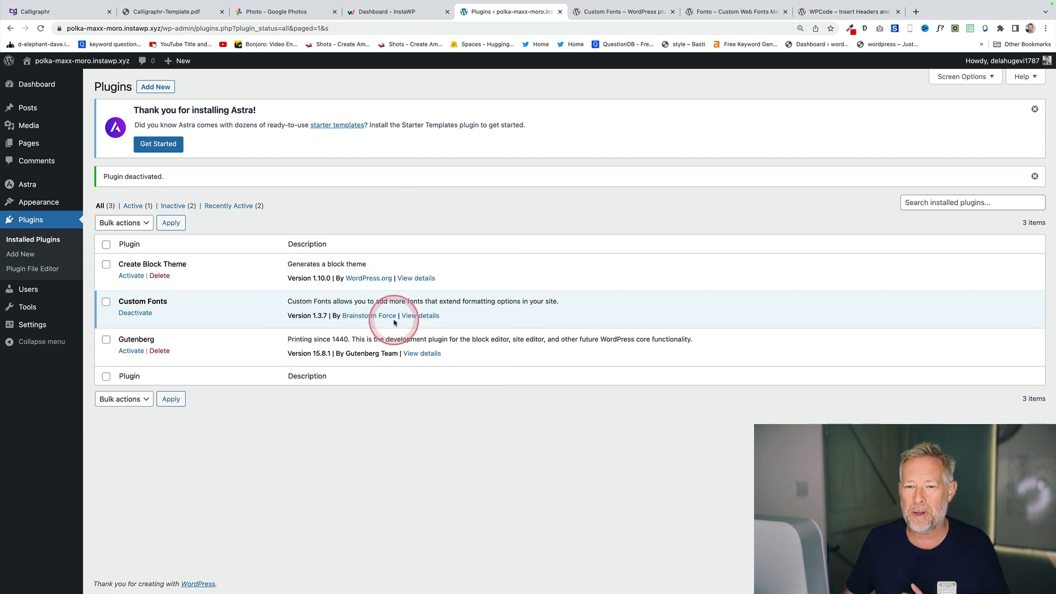
mouse_move(38, 202)
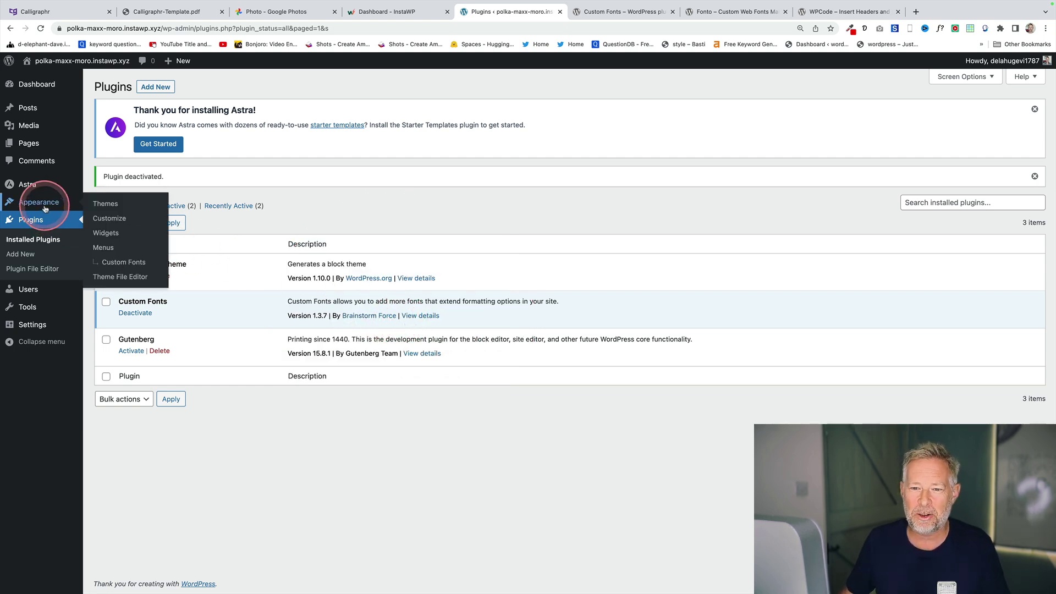
left_click(122, 264)
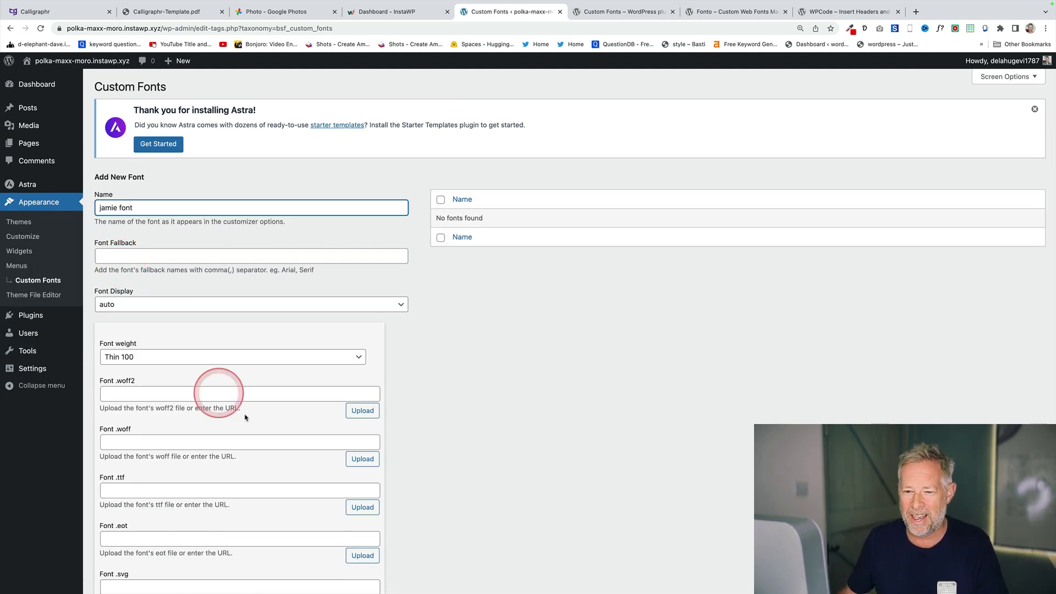
scroll(230, 404, "down", 3)
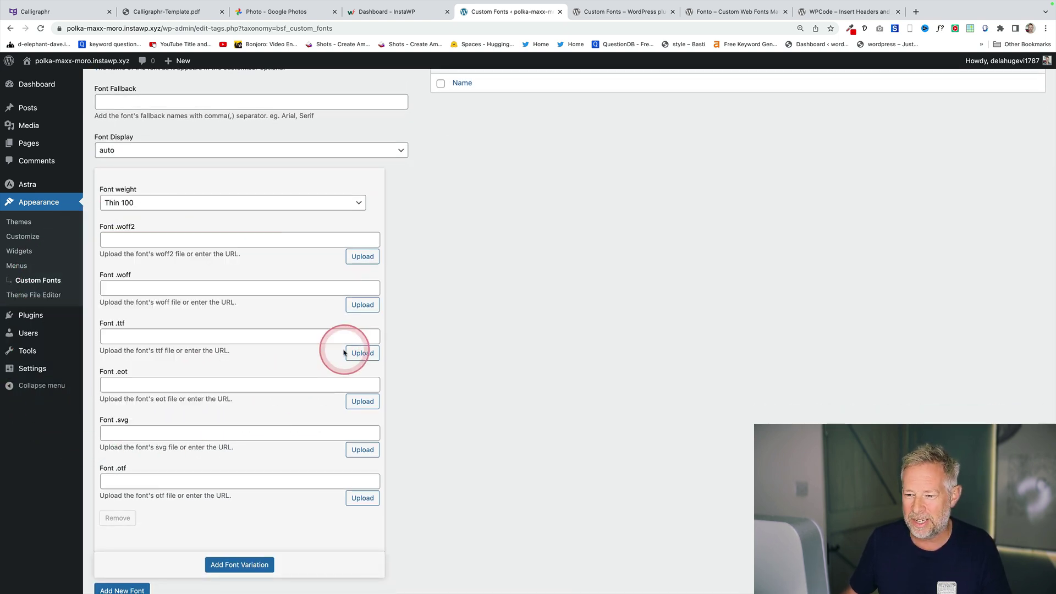
left_click(361, 354)
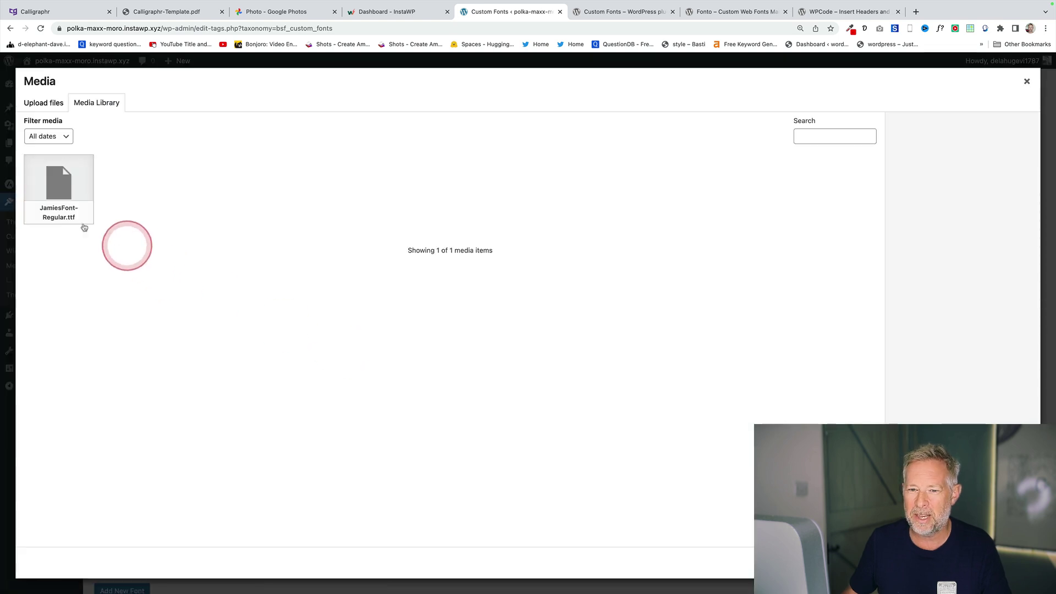
left_click(81, 216)
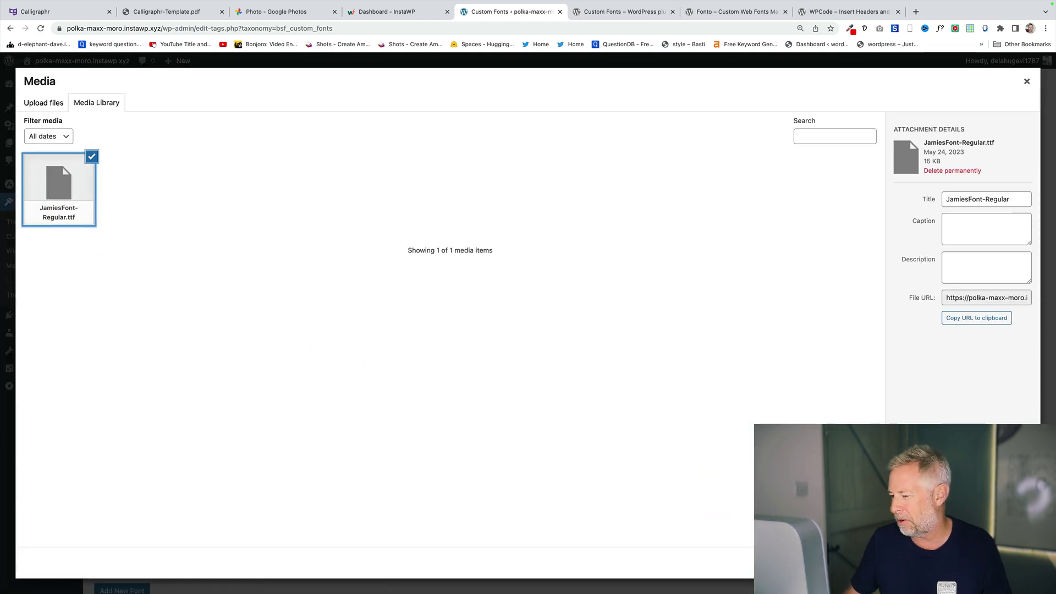
left_click(990, 562)
scroll(359, 507, "down", 2)
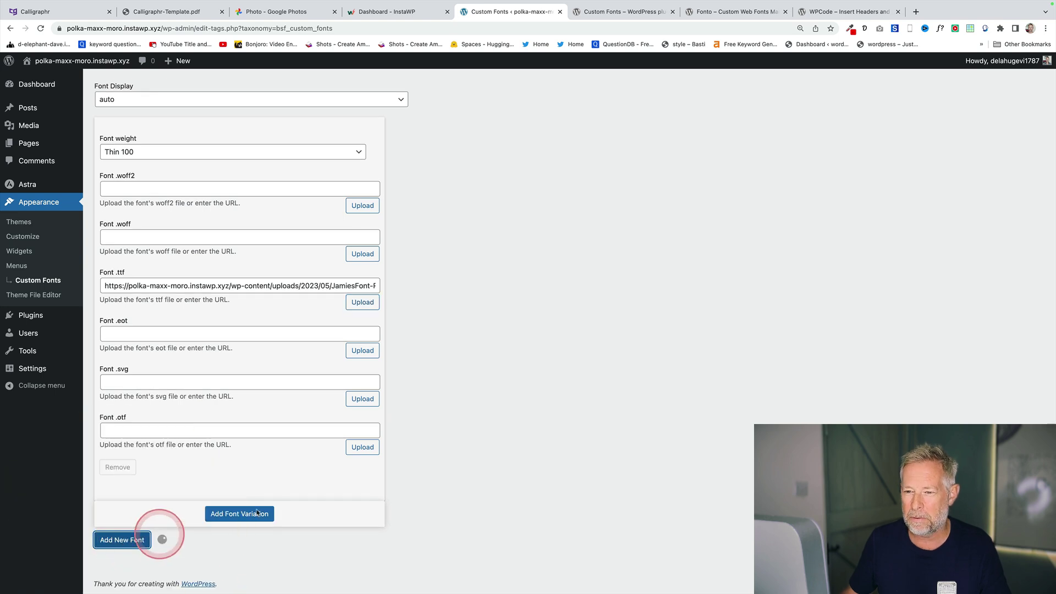
left_click(510, 429)
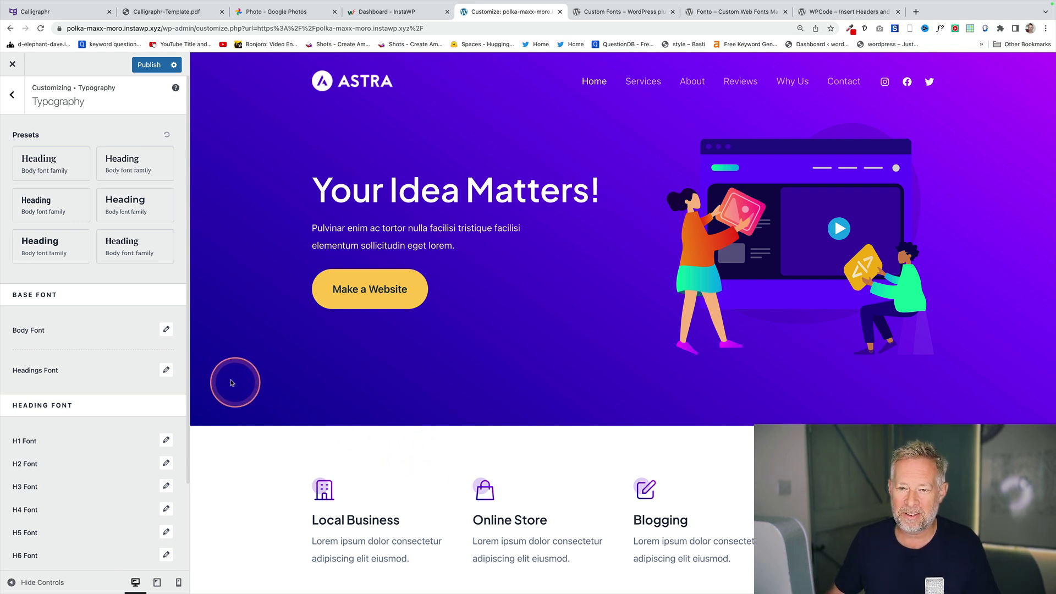
Step: Set the Astra Body Font family to jamie font, found by searching 'jami'
left_click(166, 330)
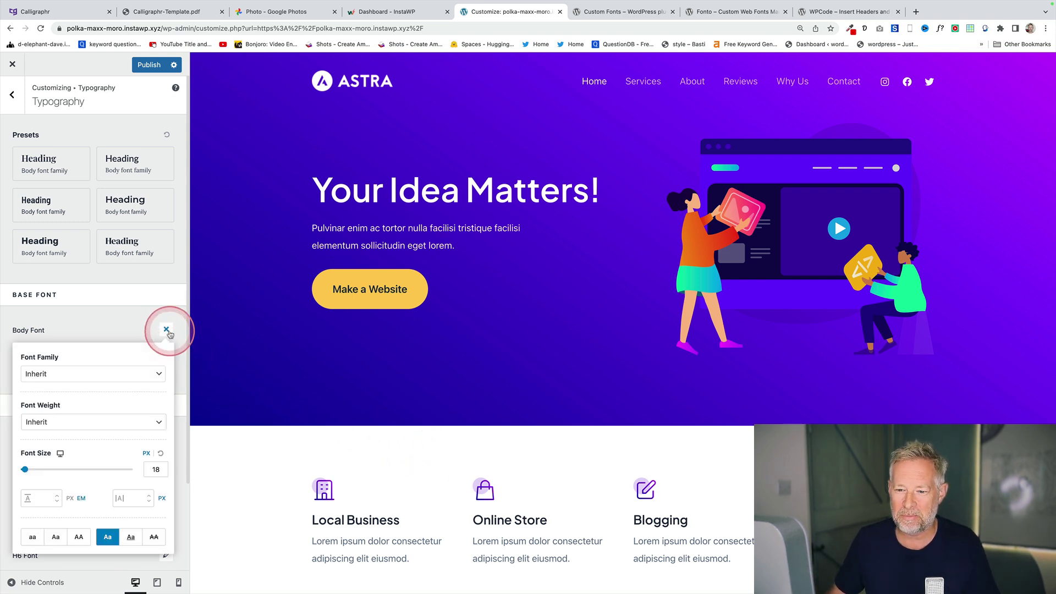
left_click(100, 374)
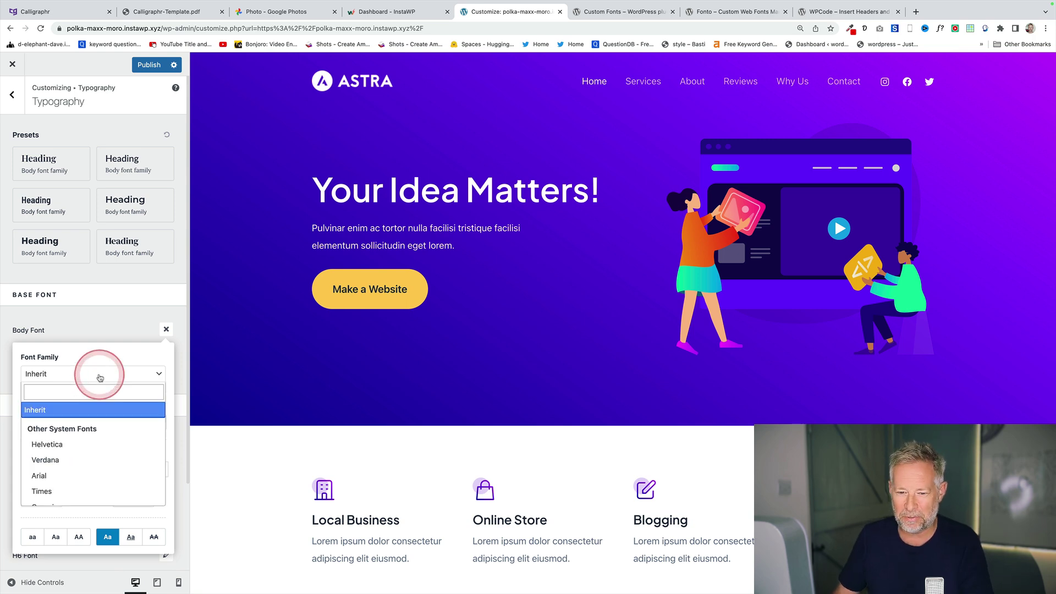
type("jamie")
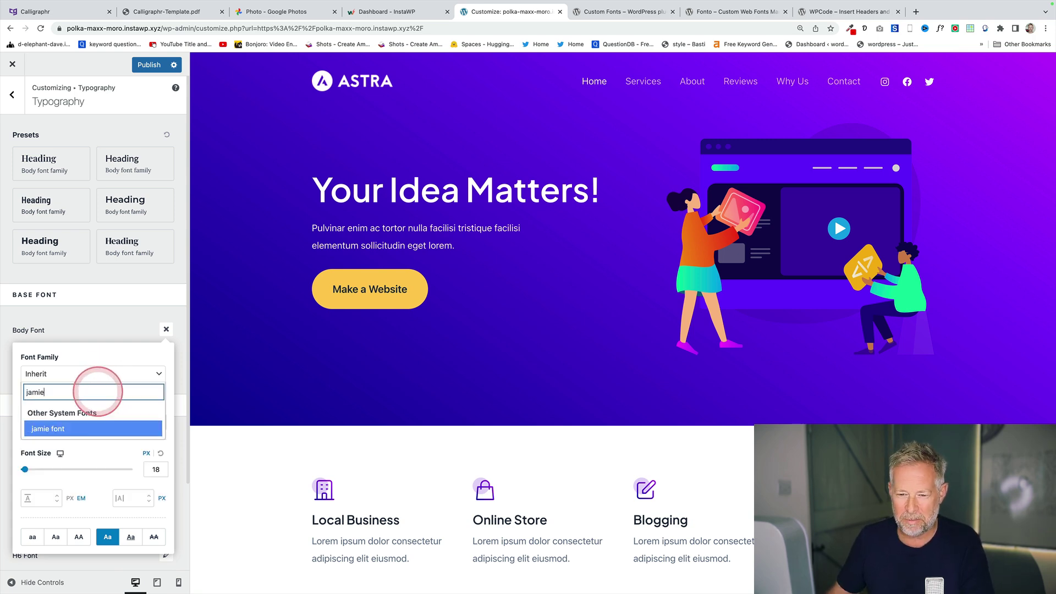
left_click(61, 429)
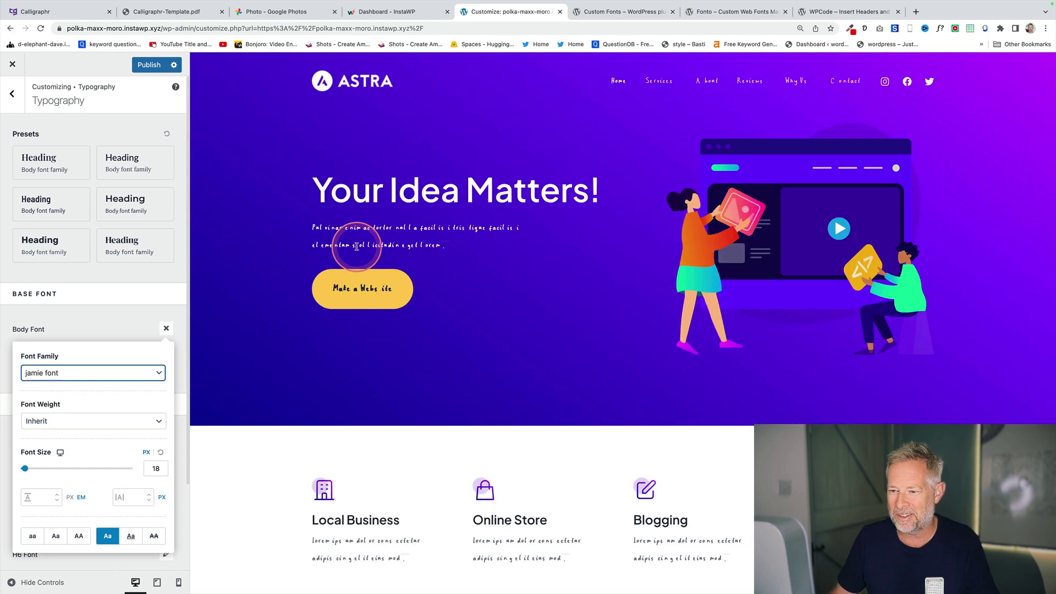